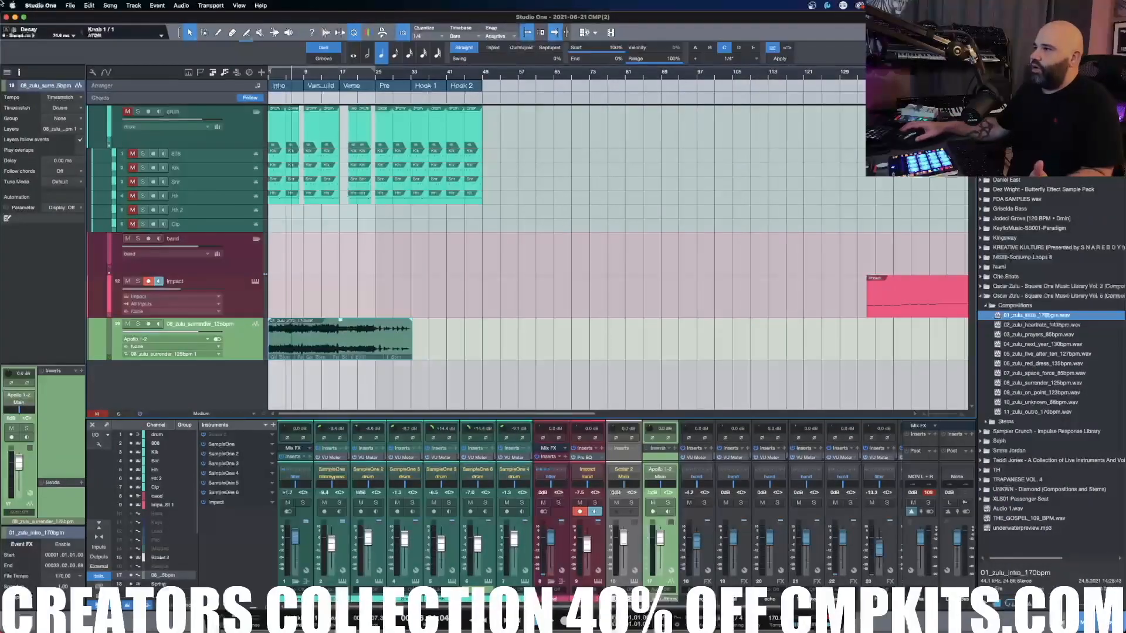
Add a second Impact XT instrument track and load the 01_zulu_intro_170bpm clip onto pads C1 through D#1.
left_click(256, 282)
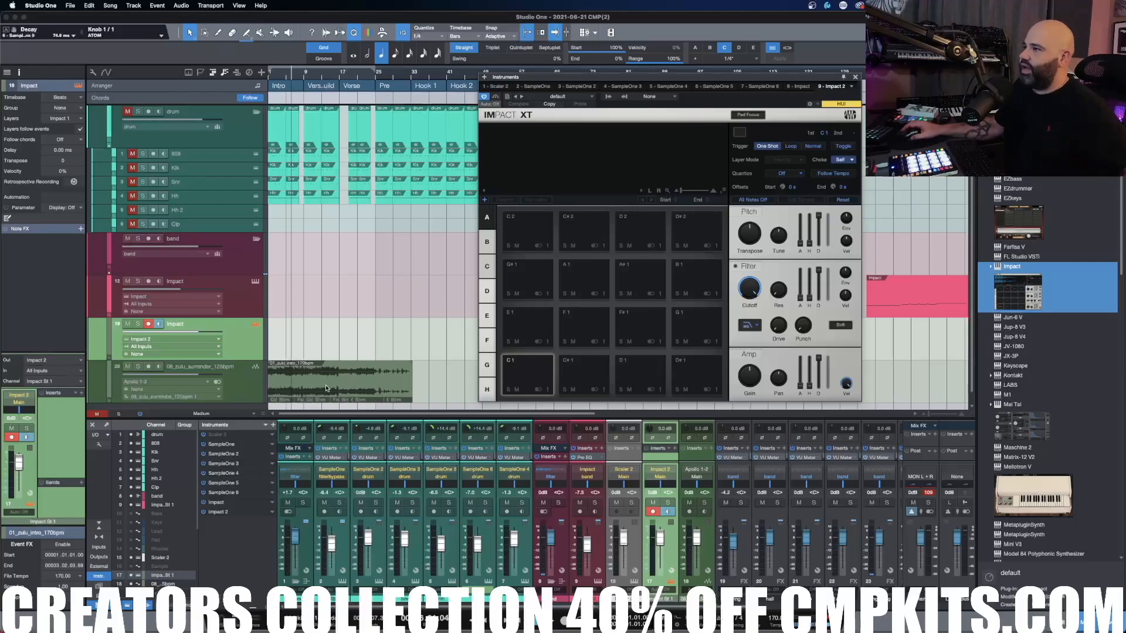
left_click_drag(300, 390, 527, 376)
left_click_drag(340, 387, 584, 376)
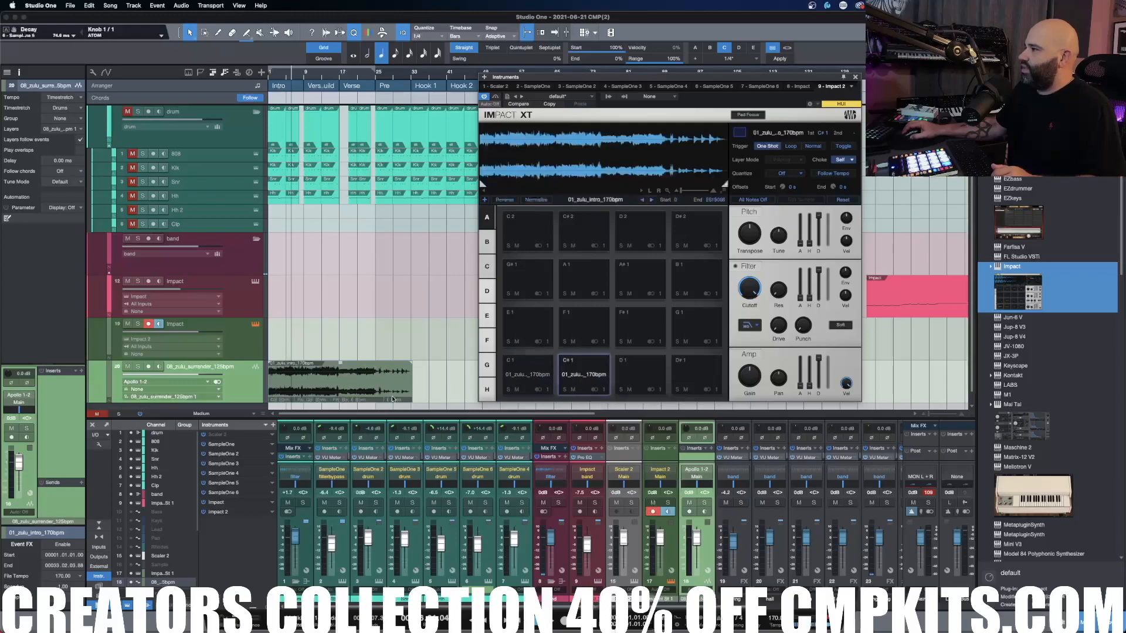
left_click_drag(326, 388, 689, 361)
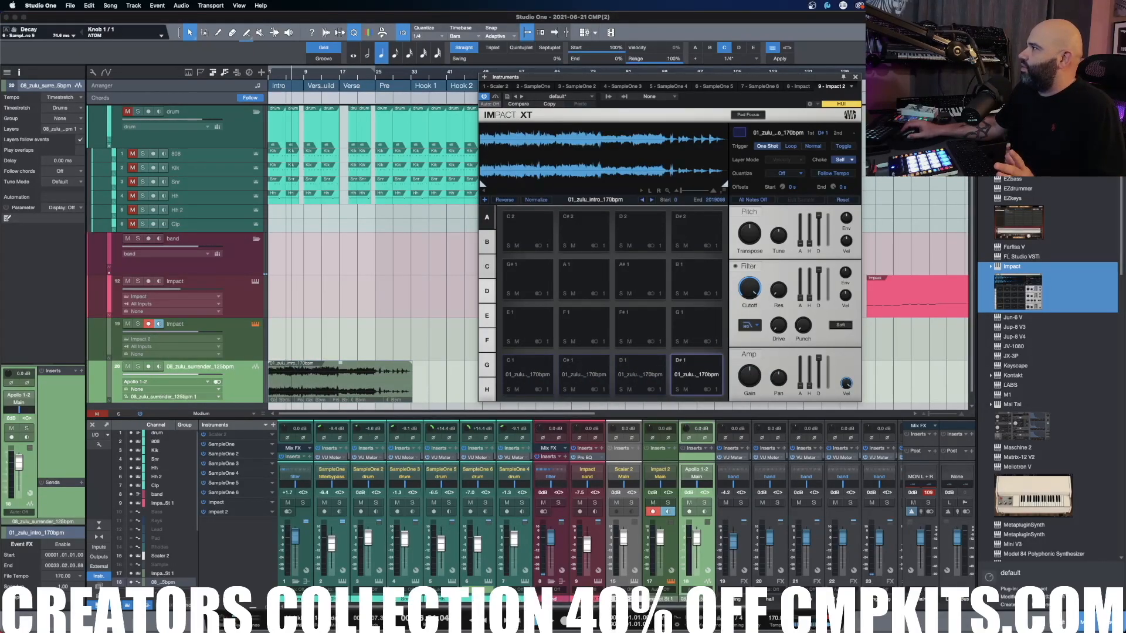
Load the same 01_zulu_intro_170bpm clip onto each remaining pad, E1 through D#2.
left_click(1053, 73)
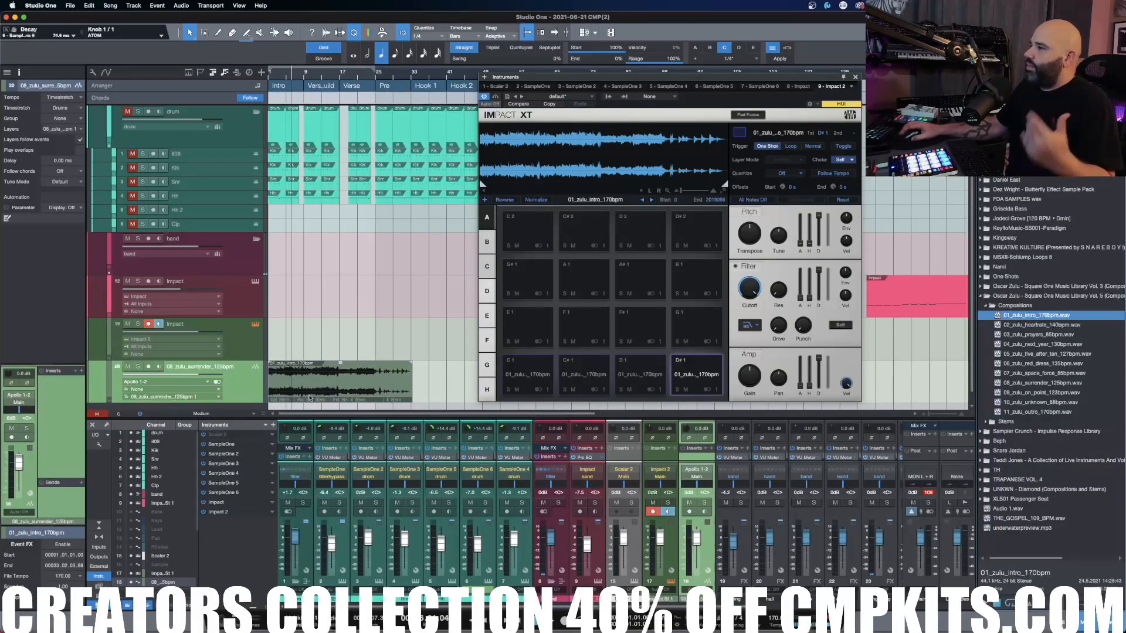
left_click_drag(313, 389, 533, 330)
left_click_drag(382, 375, 621, 326)
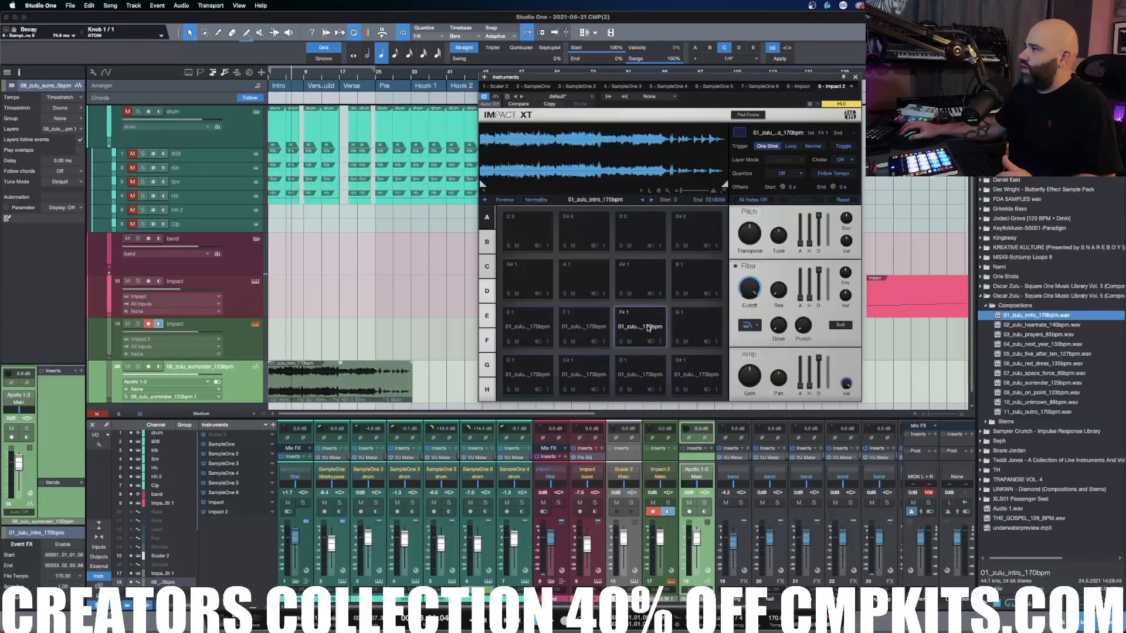
left_click_drag(351, 384, 583, 281)
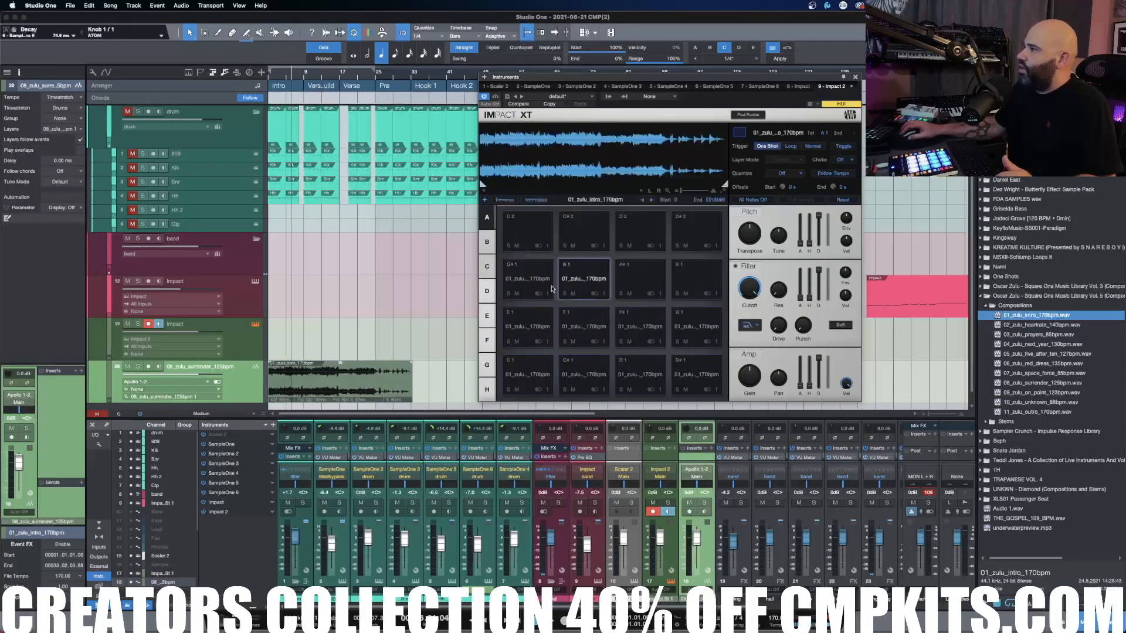
left_click_drag(333, 384, 640, 281)
left_click_drag(337, 381, 528, 231)
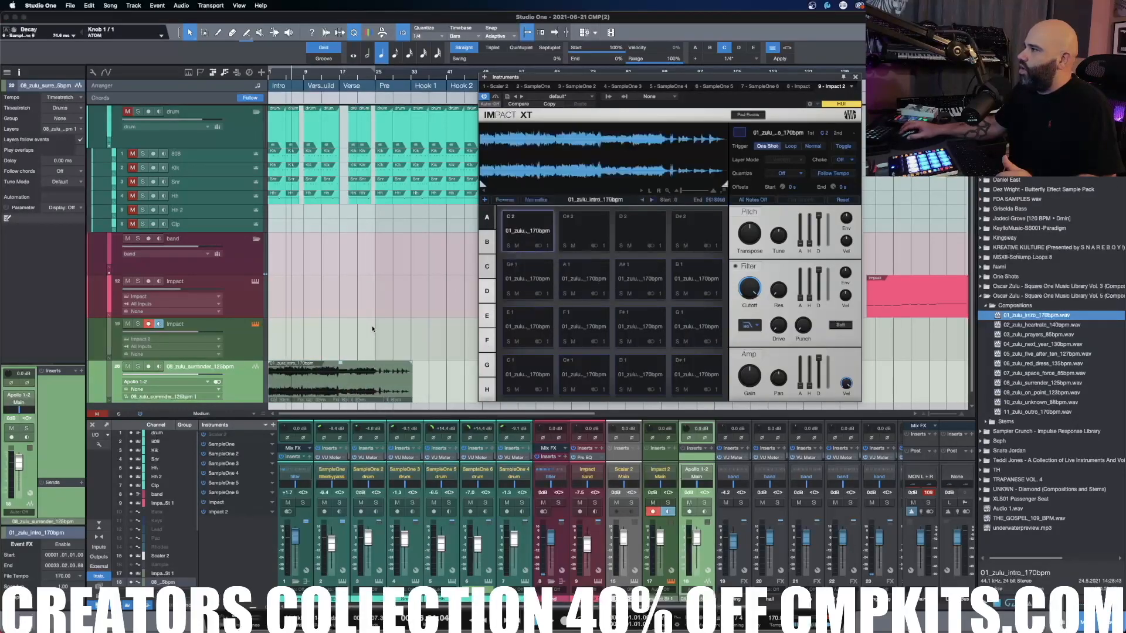
left_click_drag(305, 378, 584, 232)
left_click_drag(353, 381, 701, 249)
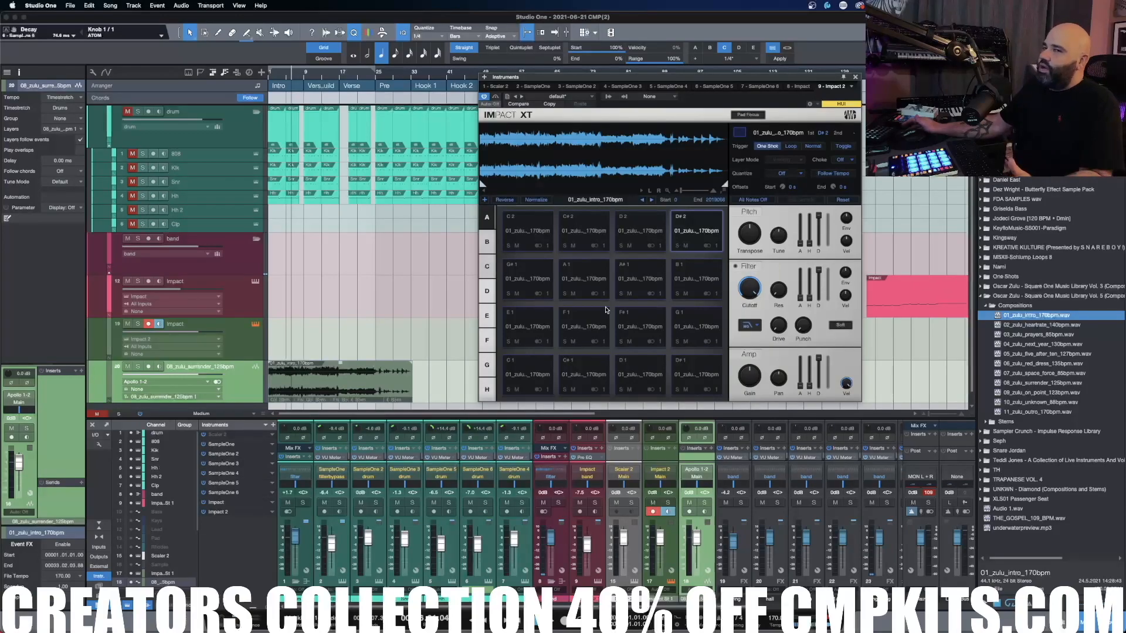
Enable Follow Tempo and assign choke group 1 for all sixteen pads together.
left_click(533, 371, "shift")
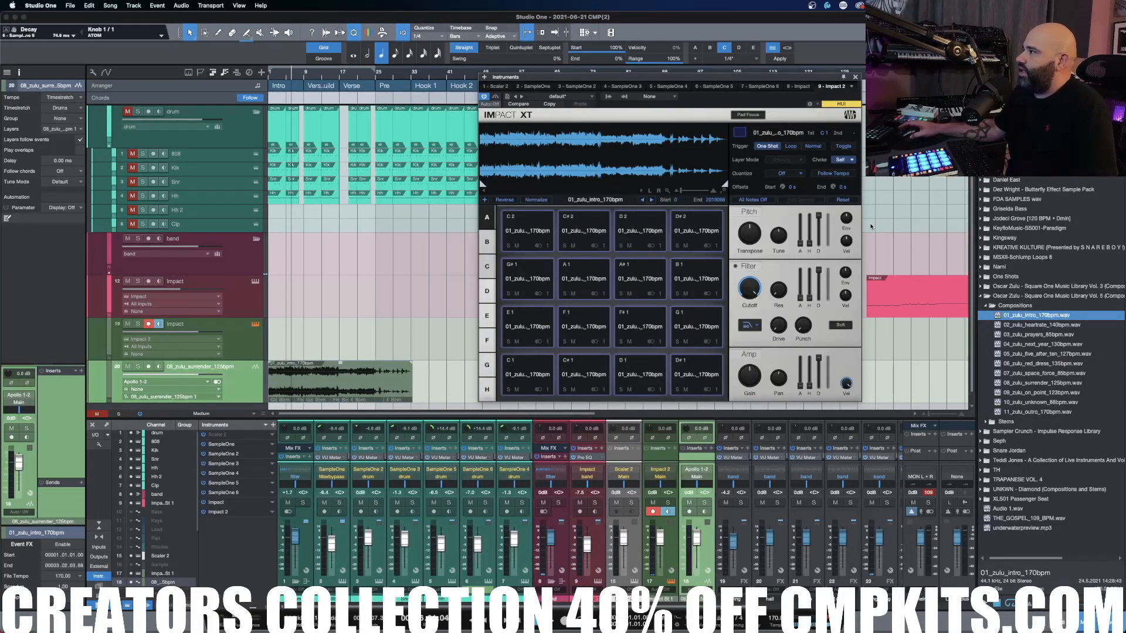
left_click(844, 175)
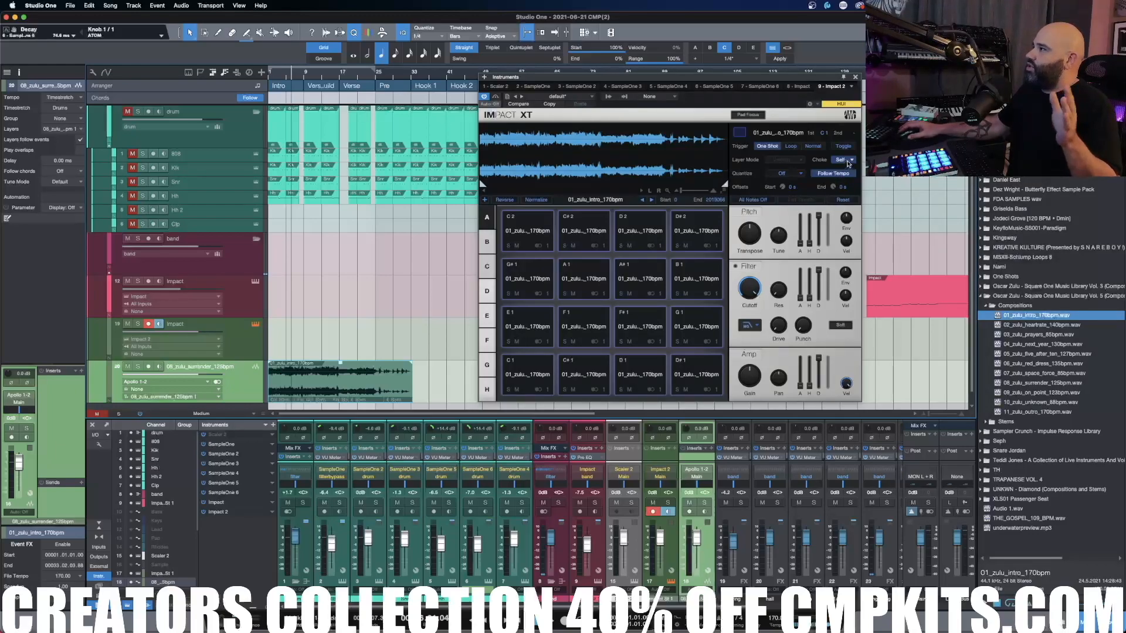
left_click(847, 164)
left_click(852, 193)
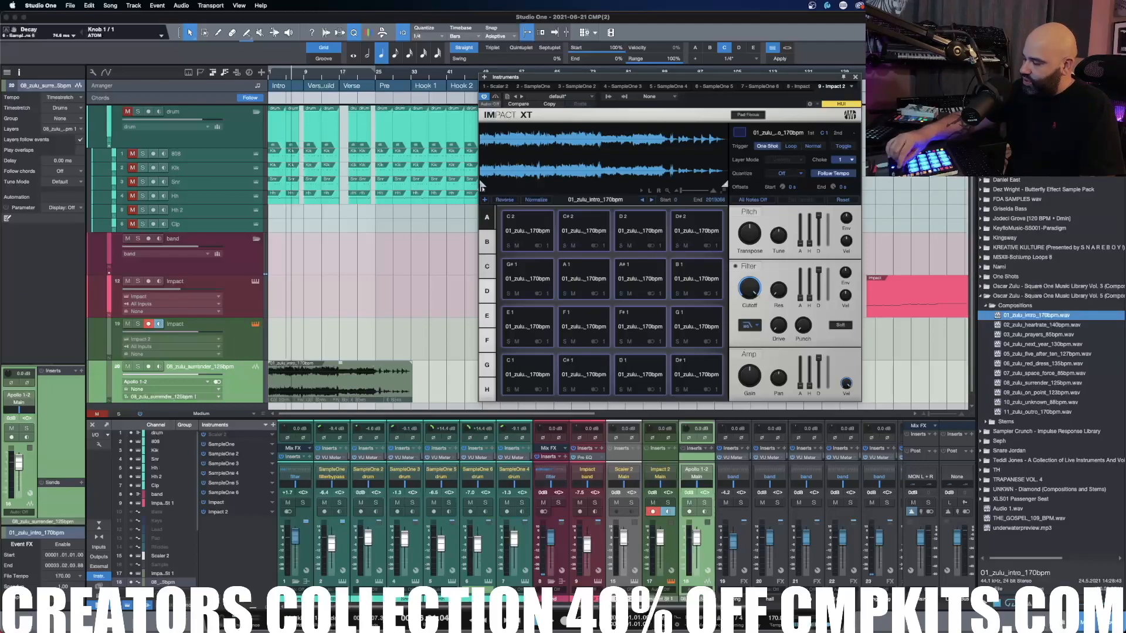
Lower the second Impact track's volume to about -17 dB and silence all playing notes.
mouse_move(481, 184)
left_mouse_down()
mouse_move(516, 185)
mouse_move(481, 183)
left_mouse_up()
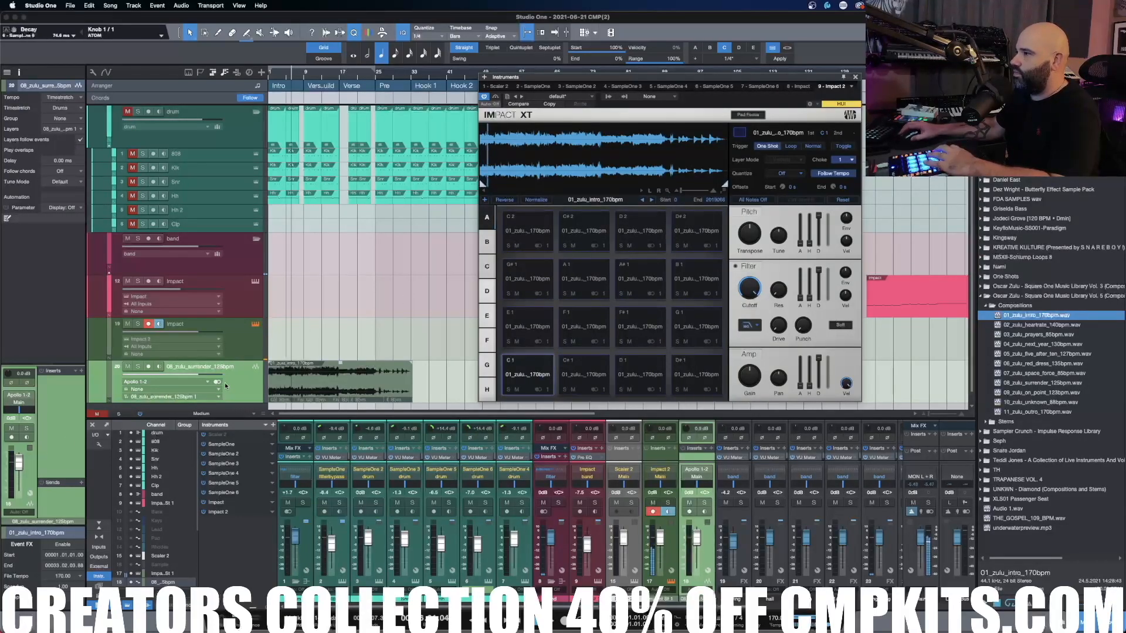
left_click(236, 345)
left_click_drag(19, 469, 20, 482)
left_click(752, 199)
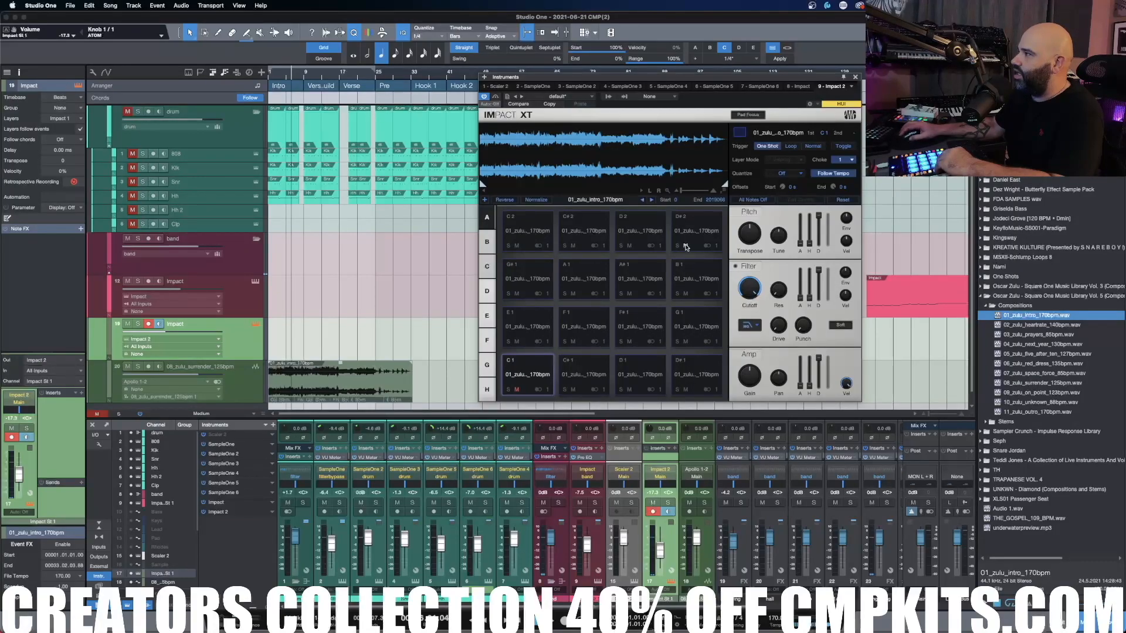
For all sixteen pads, change the filter type, enable the filter and lower its cutoff to about 215 Hz.
left_click(711, 222, "shift")
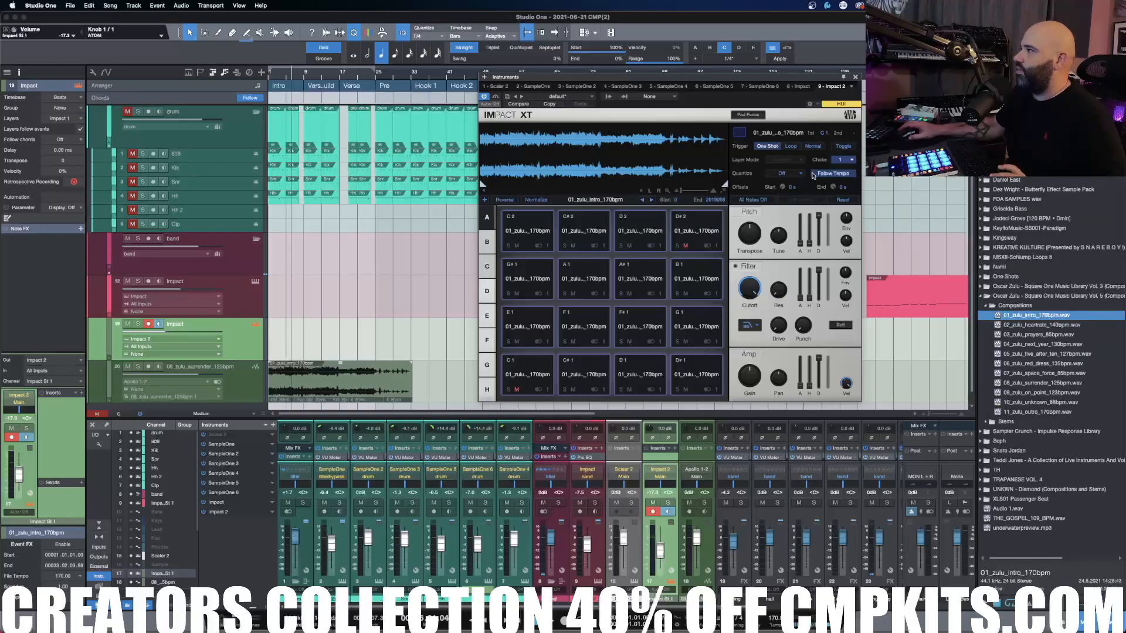
left_click(749, 324)
left_click(756, 368)
left_click(736, 266)
left_click_drag(749, 291, 755, 353)
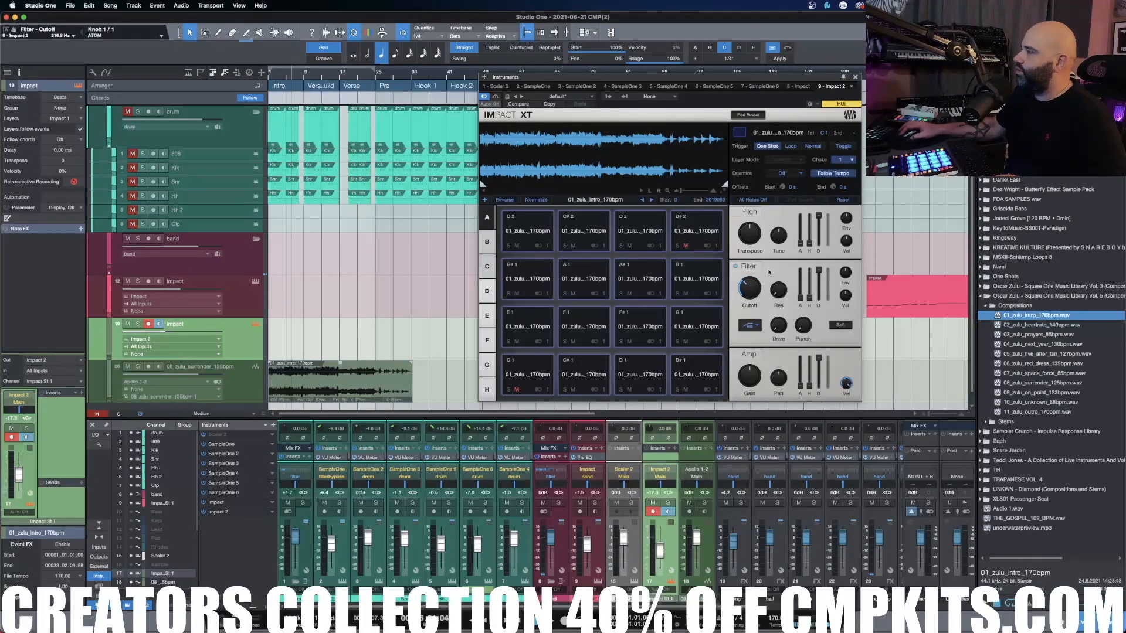
left_click_drag(757, 238, 758, 233)
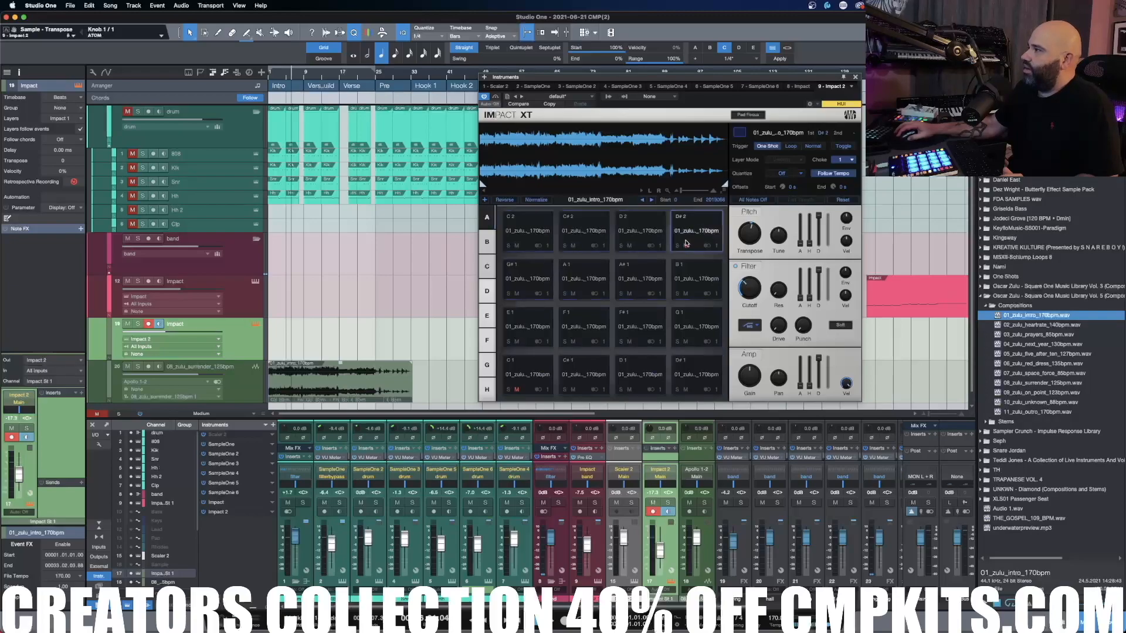
Move the sample start points of pads D1 and D#1 further into the waveform.
left_click_drag(484, 184, 510, 184)
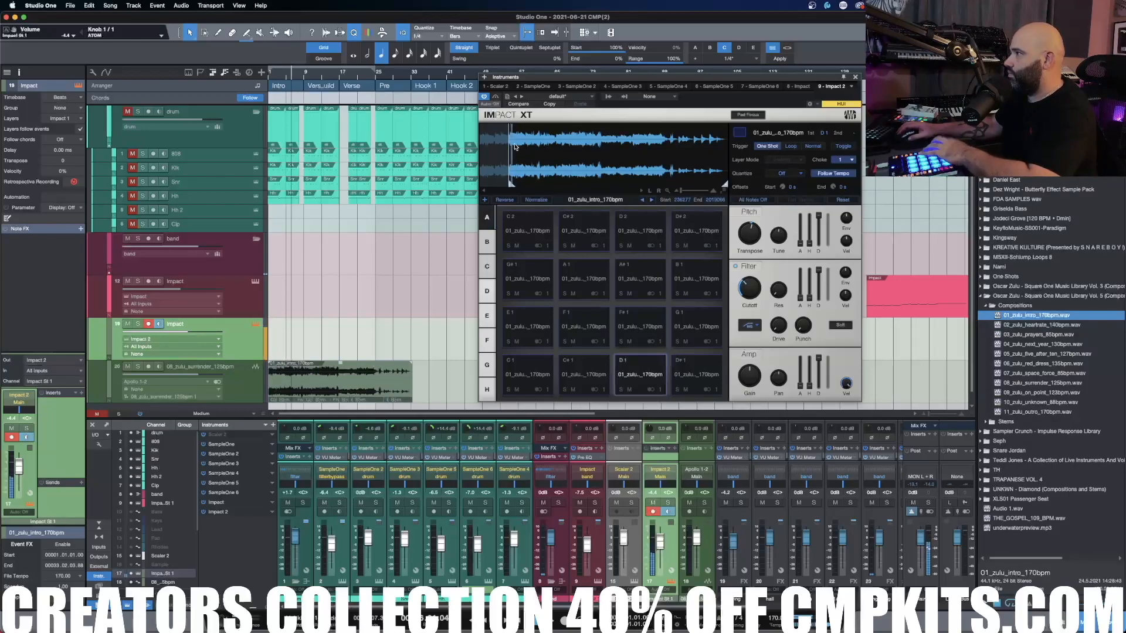
mouse_move(510, 141)
left_mouse_down()
mouse_move(517, 182)
mouse_move(544, 183)
left_mouse_up()
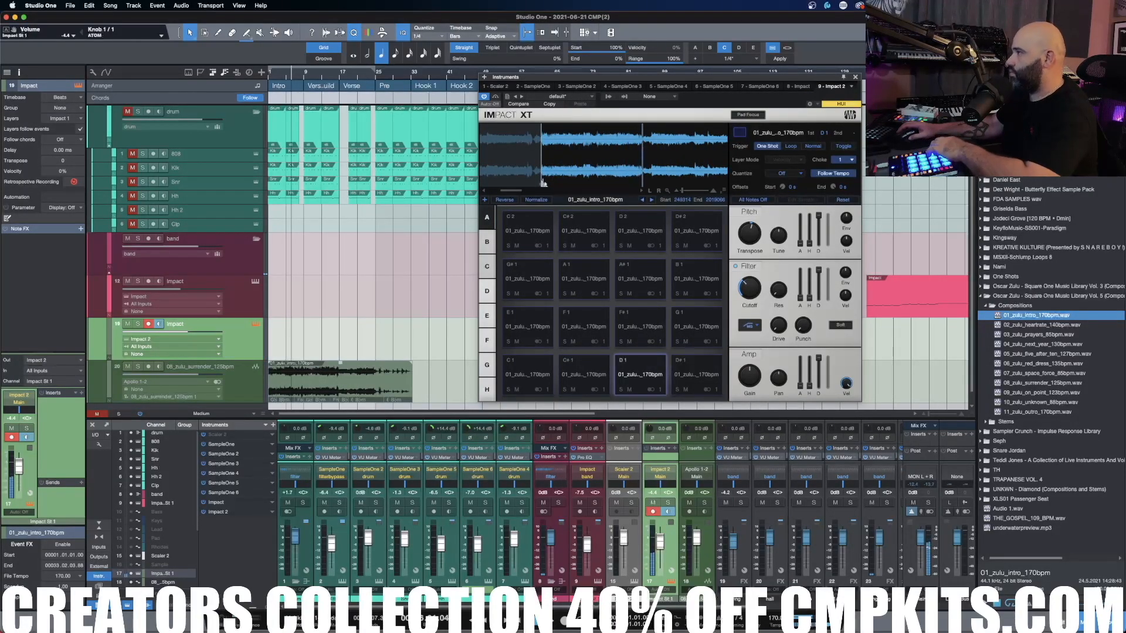
left_click_drag(483, 184, 542, 183)
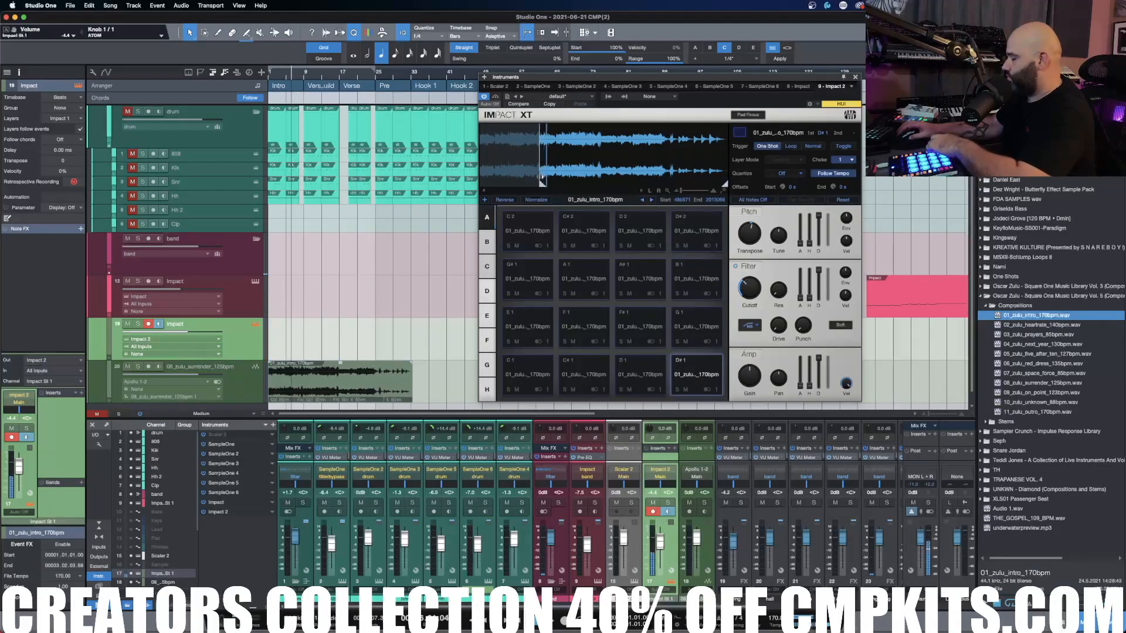
left_click_drag(542, 182, 580, 182)
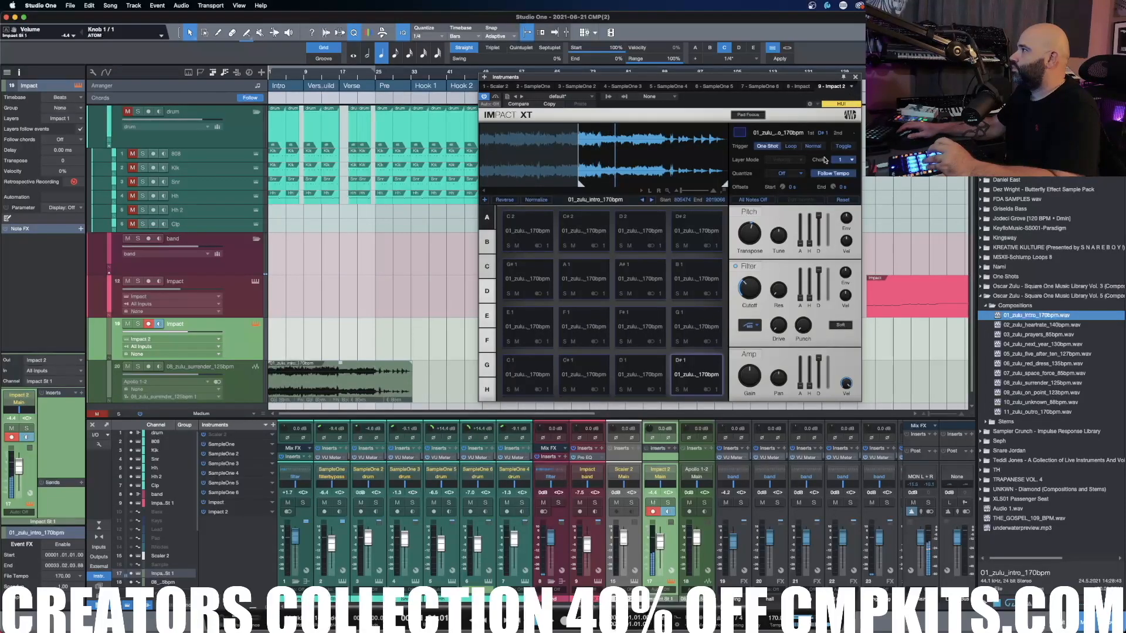
Close the Impact XT window and delete the 01_zulu_intro_170bpm clip from the audio track.
left_click(855, 77)
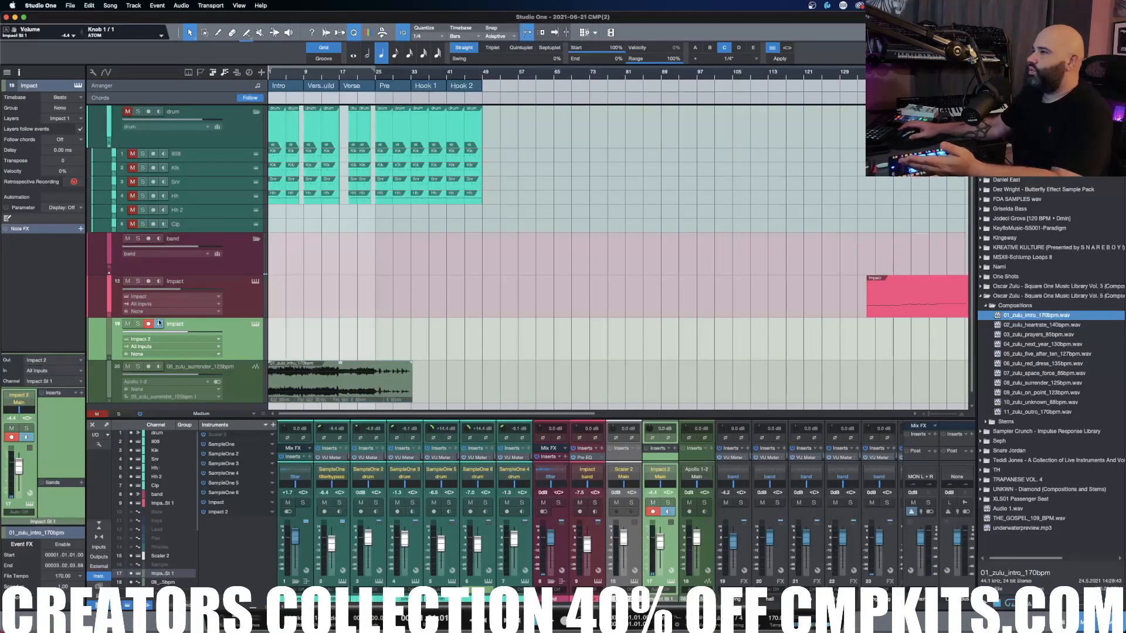
left_click(241, 312)
left_click(300, 387)
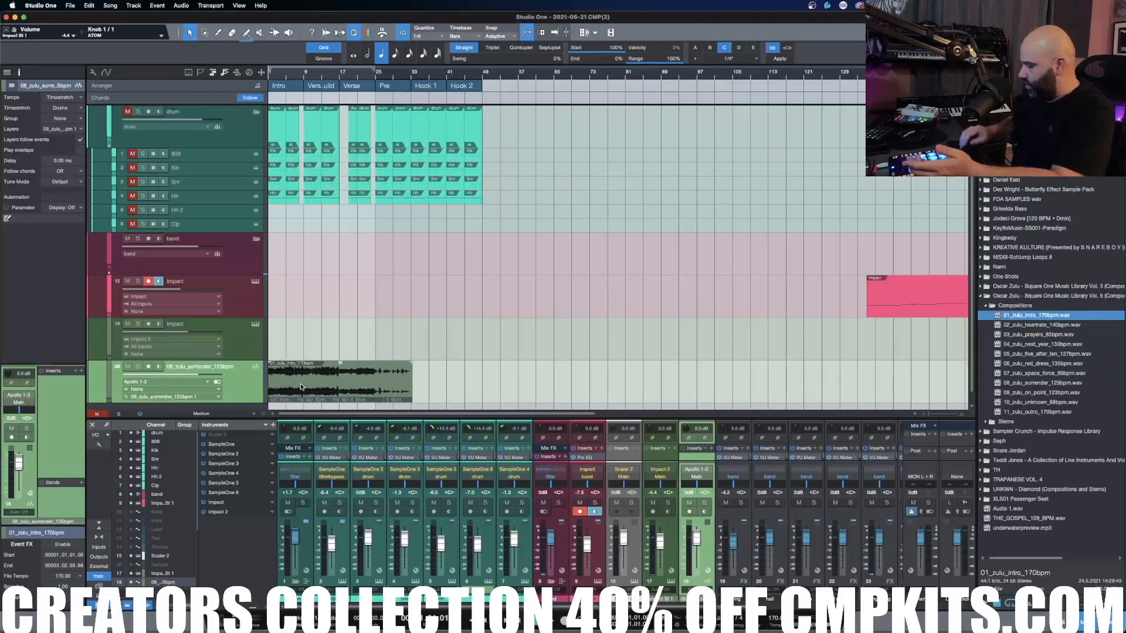
key("Delete")
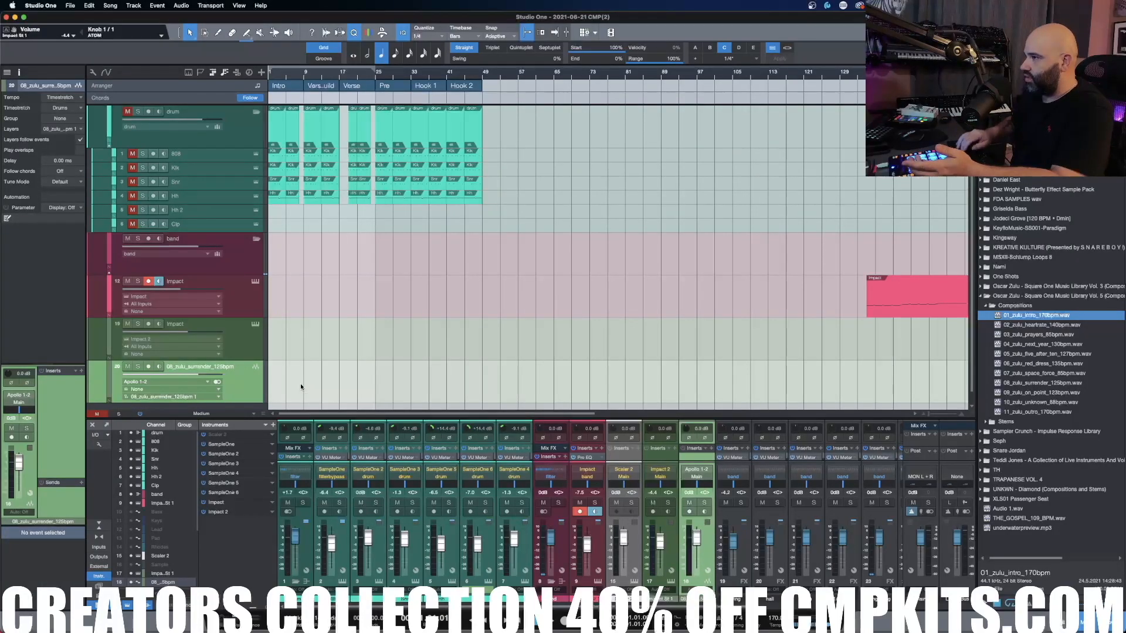
Record a pad performance on the first Impact track with the drum folder unmuted and the loop range extended to the end of Hook 2.
left_click(246, 301)
left_click(128, 112)
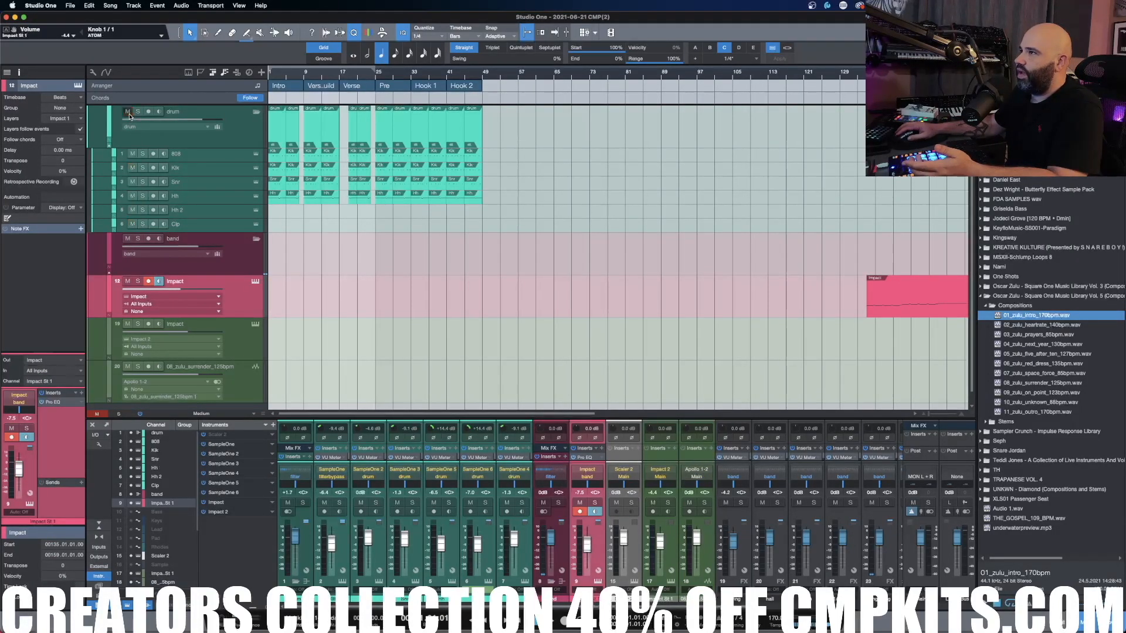
left_click_drag(377, 71, 478, 91)
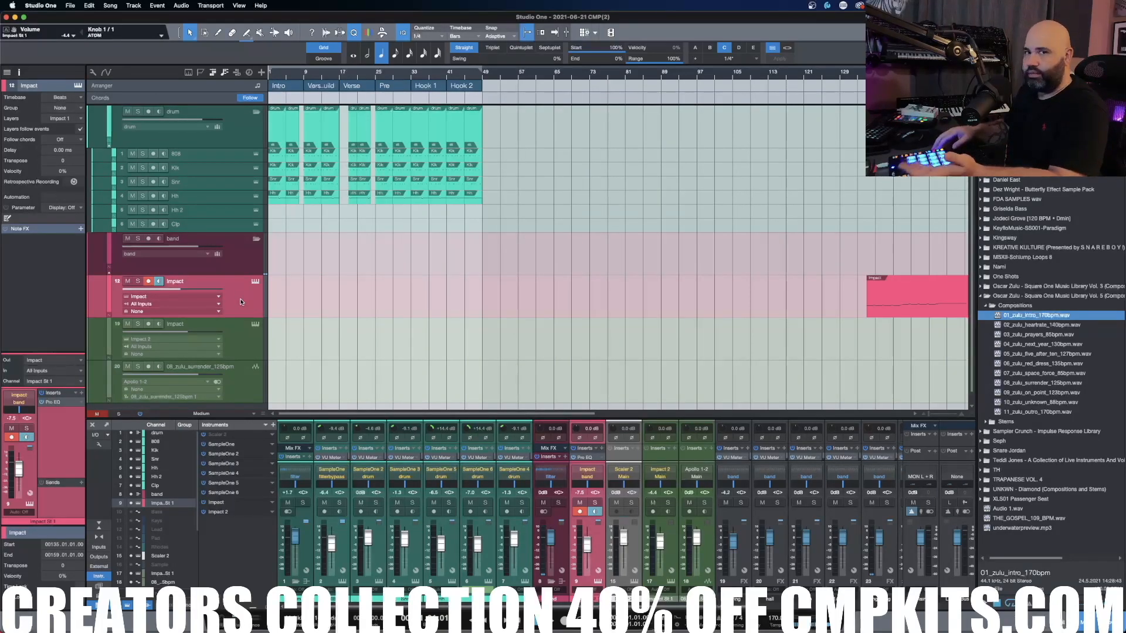
key("KP_Multiply")
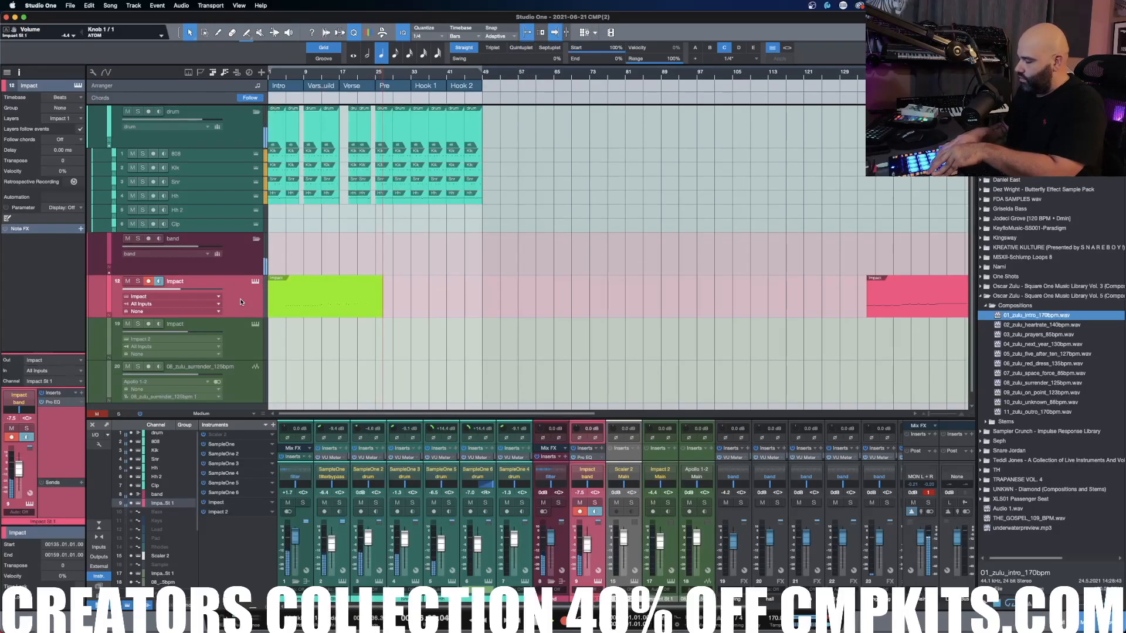
key("space")
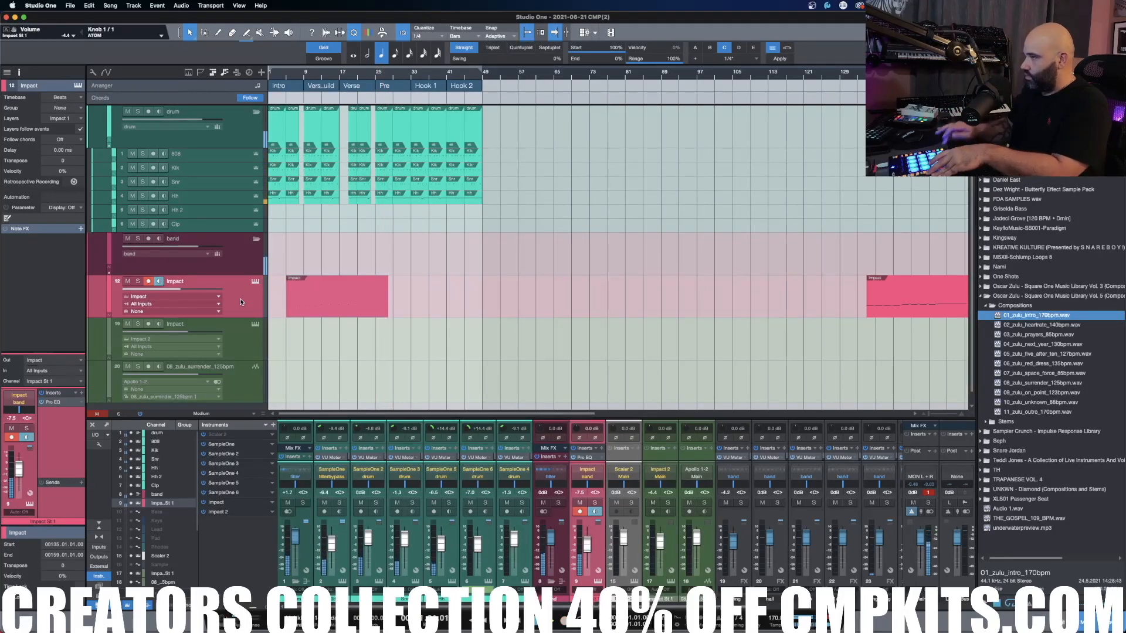
Open the recorded Impact part in an enlarged note editor and examine its notes in both drum and piano views.
key("F2")
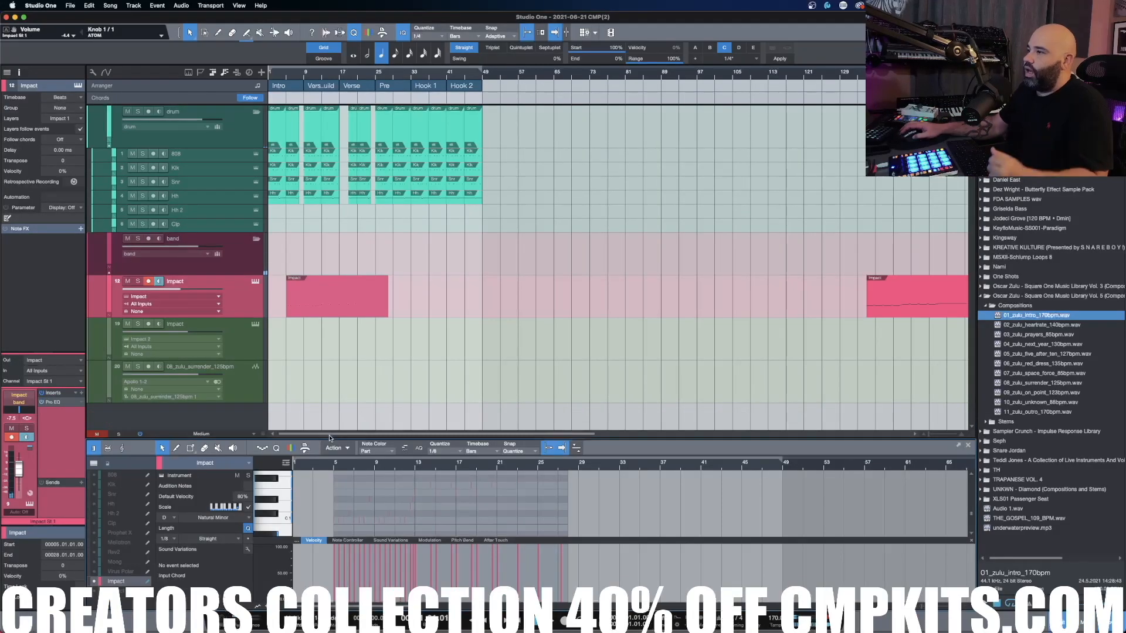
left_click_drag(330, 441, 330, 254)
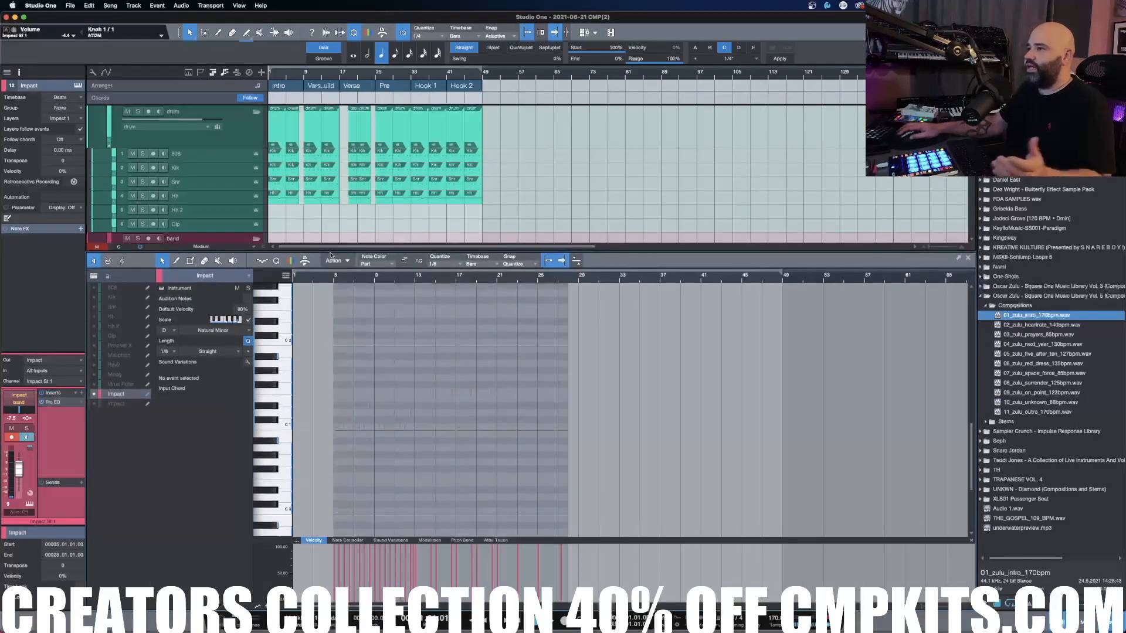
left_click(109, 262)
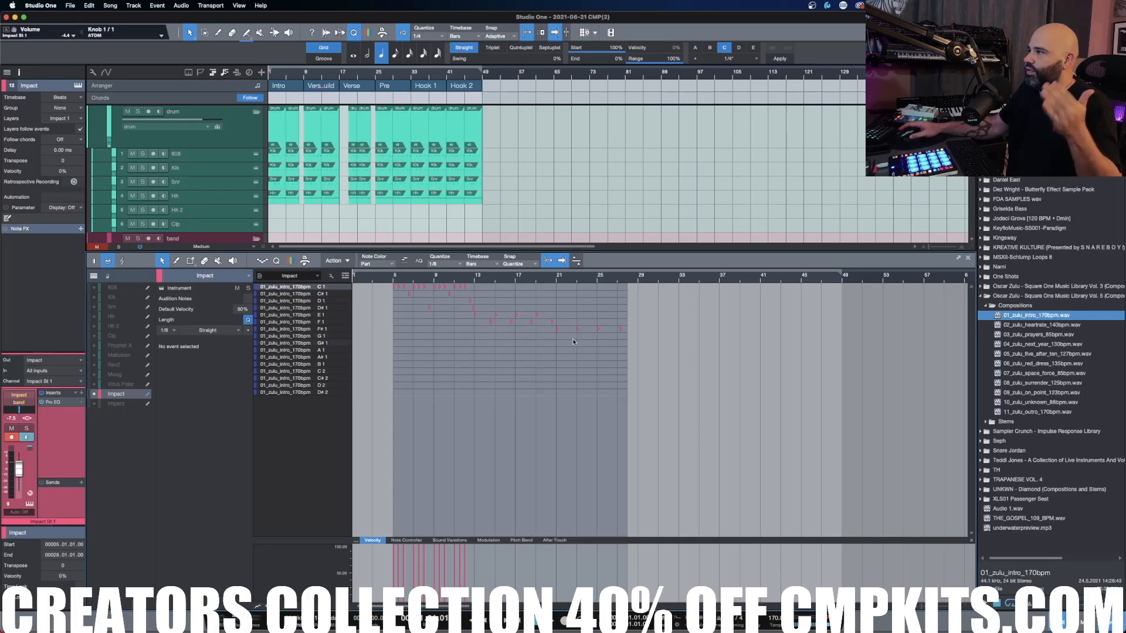
mouse_move(455, 282)
left_mouse_down()
mouse_move(503, 333)
mouse_move(462, 275)
mouse_move(444, 290)
mouse_move(455, 286)
left_mouse_up()
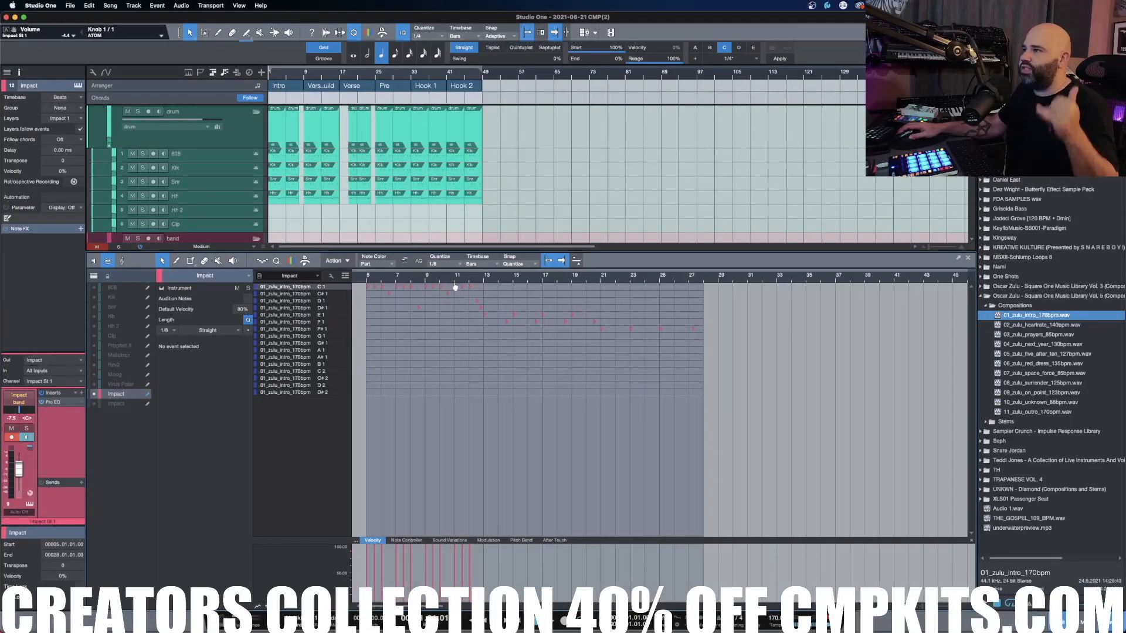
left_click(91, 264)
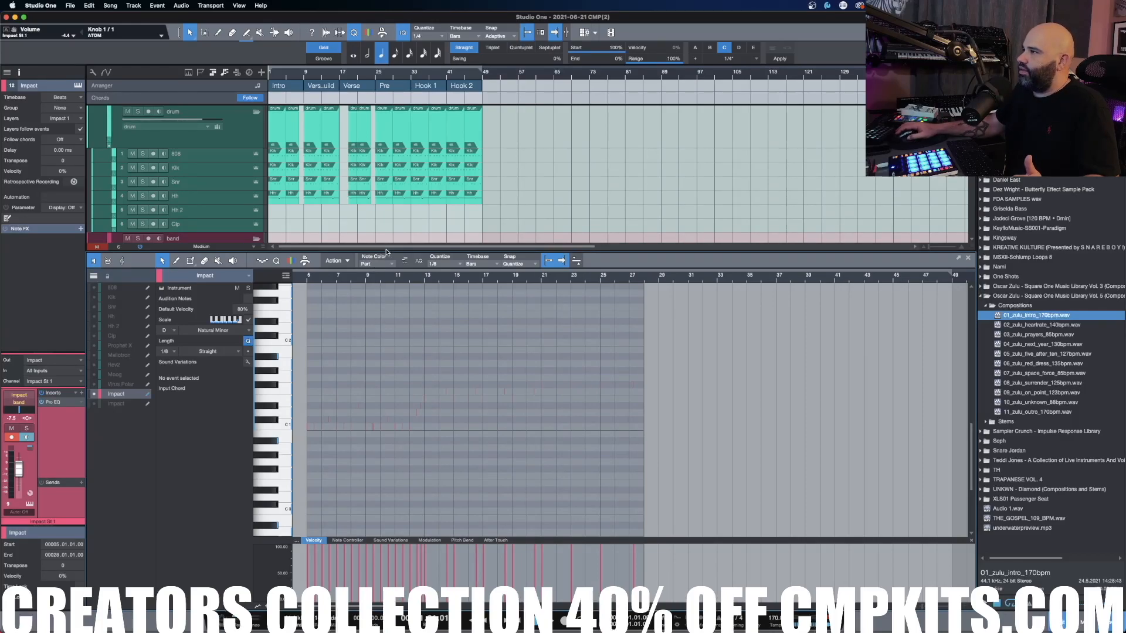
Move the new Impact recording out to around bar 92 and bring the previously recorded part to bar 1.
left_click_drag(387, 251, 398, 357)
left_click_drag(337, 303, 725, 298)
left_click_drag(264, 275, 290, 293)
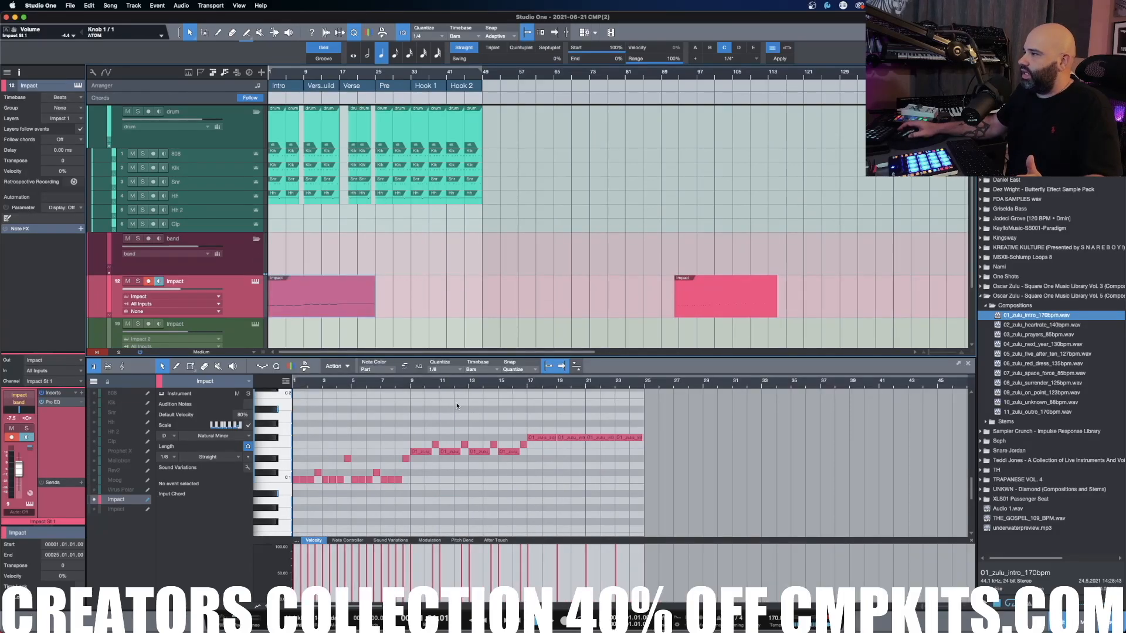
Delete the Impact part near bar 92 during playback and enable looping over bars 1 to 25.
key("space")
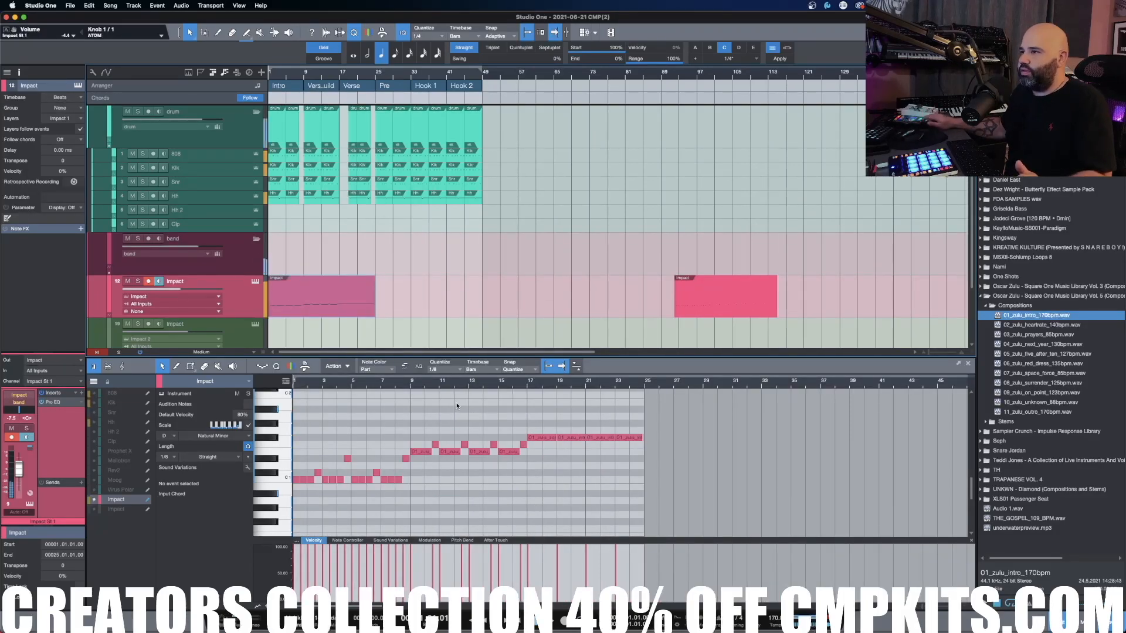
left_click(723, 310)
key("Delete")
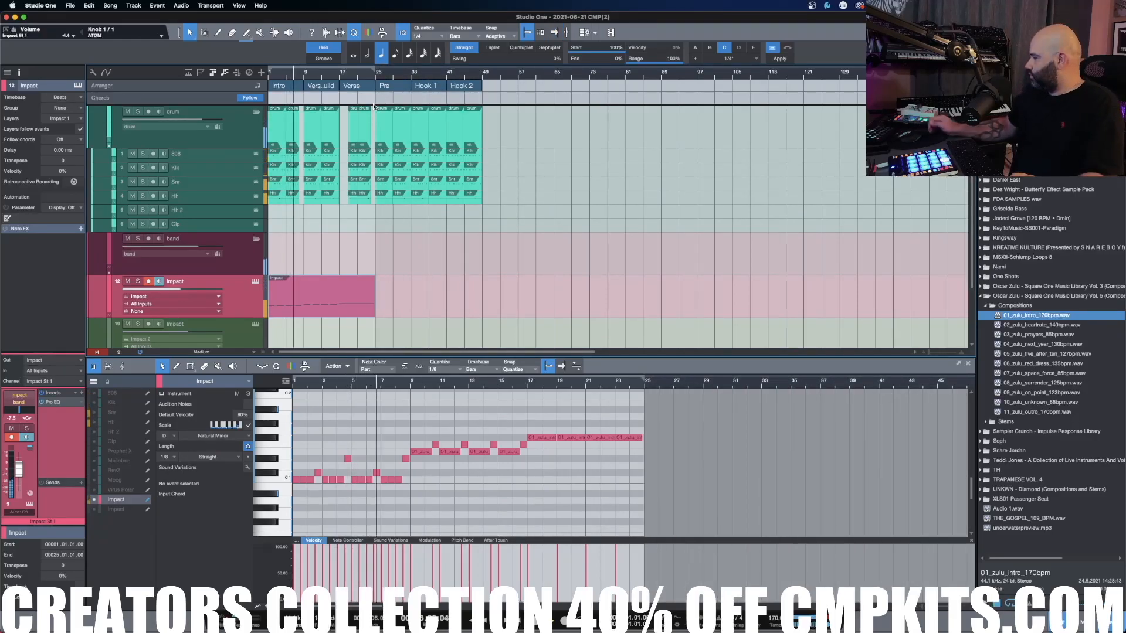
key("slash")
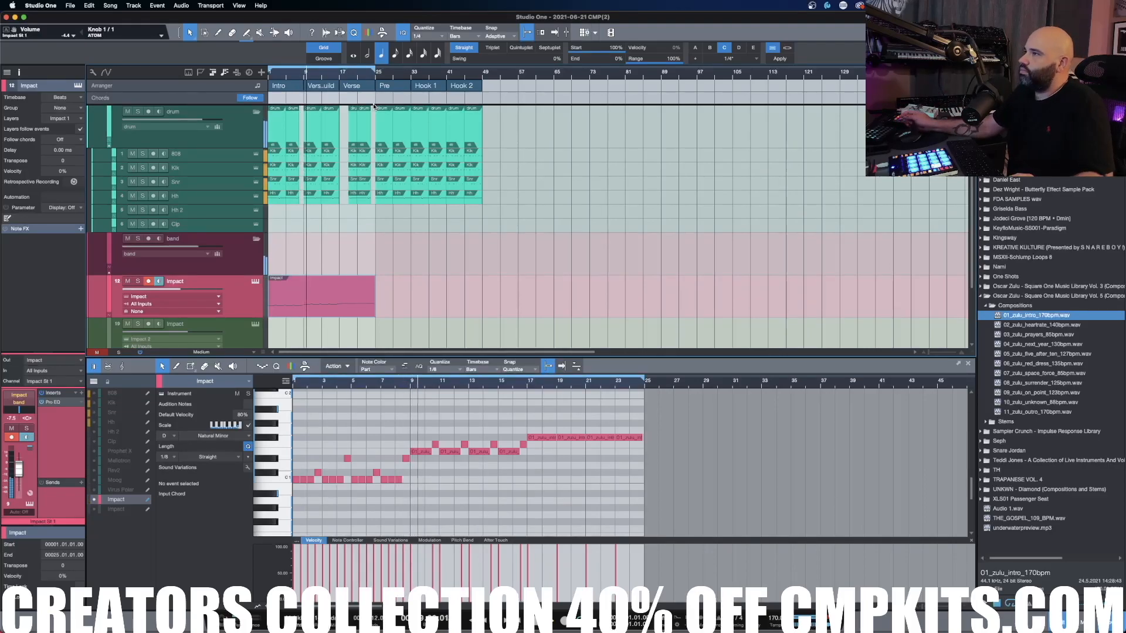